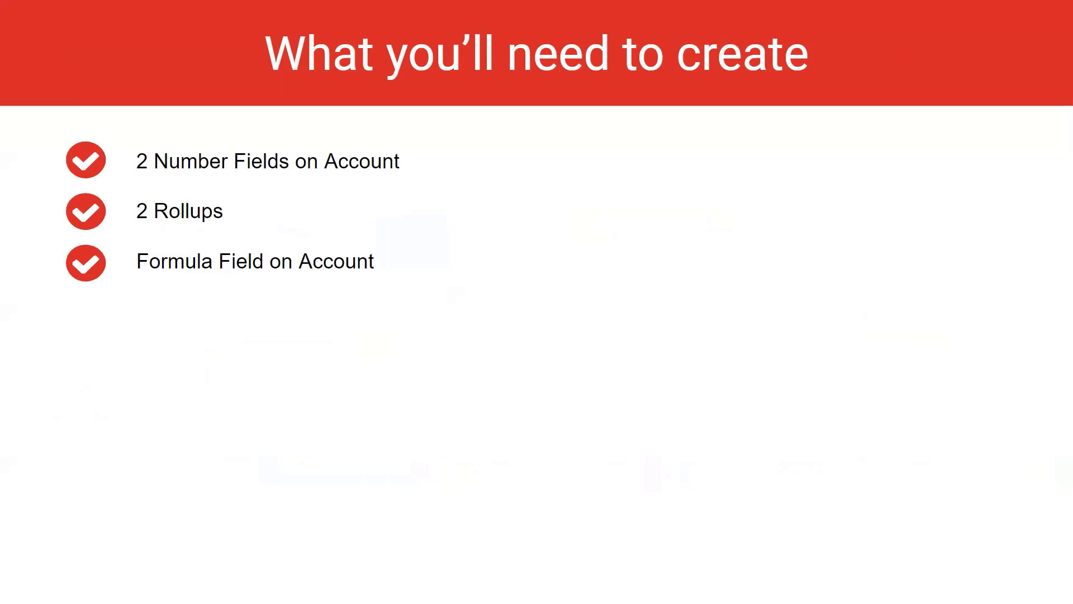
Step: Advance the presentation from 'What you'll need to create' to the First Rollup slide
{"action": "key", "text": "Right"}
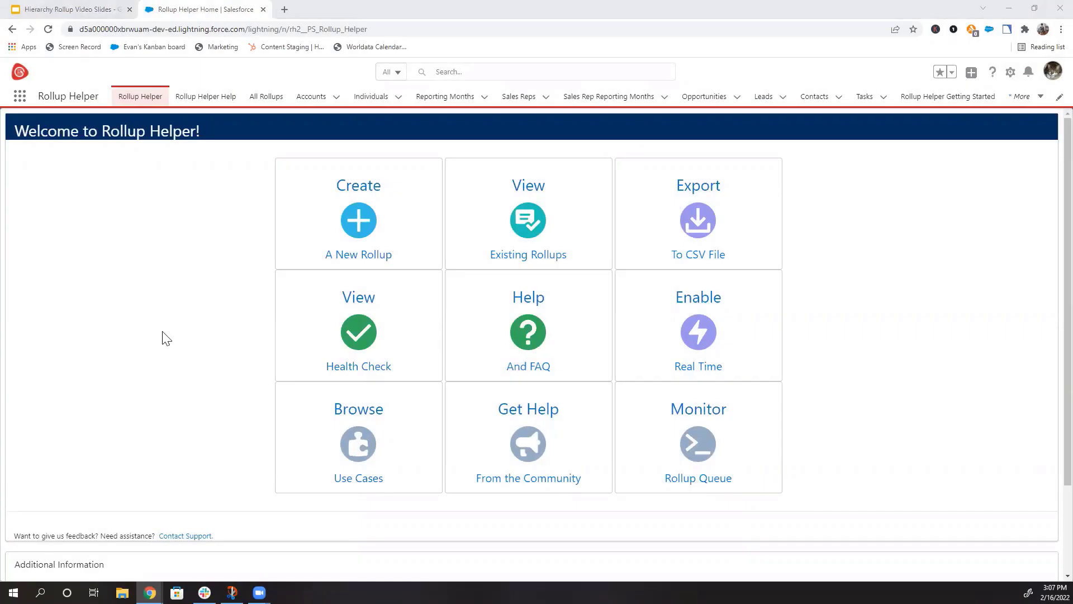
Step: Start a new rollup with Account as destination, targeting the Number of Contacts Under Account field
{"action": "left_click", "coordinate": [350, 233]}
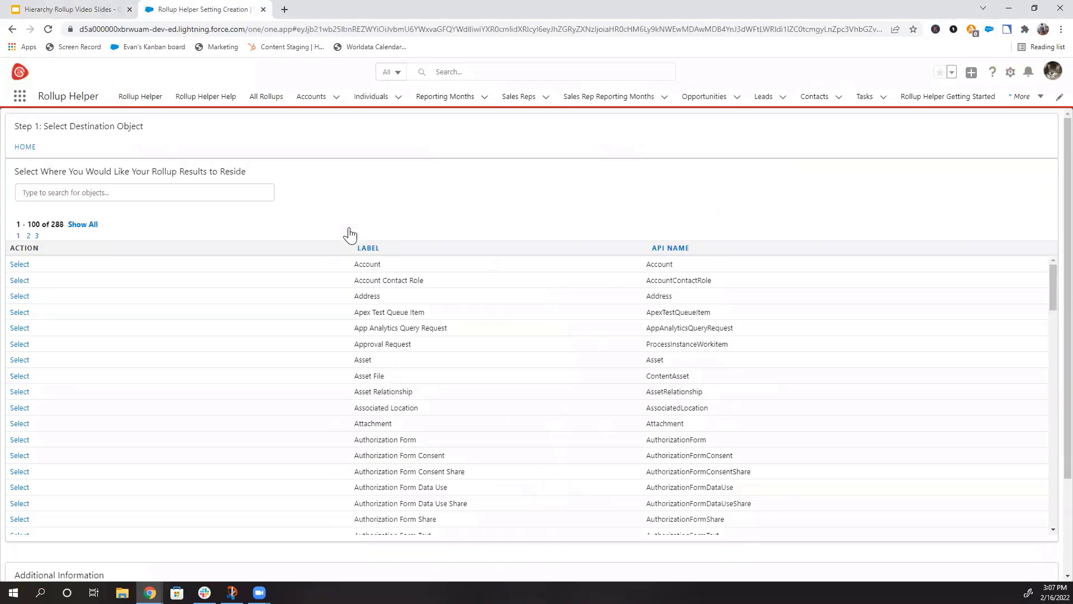
{"action": "left_click", "coordinate": [25, 267]}
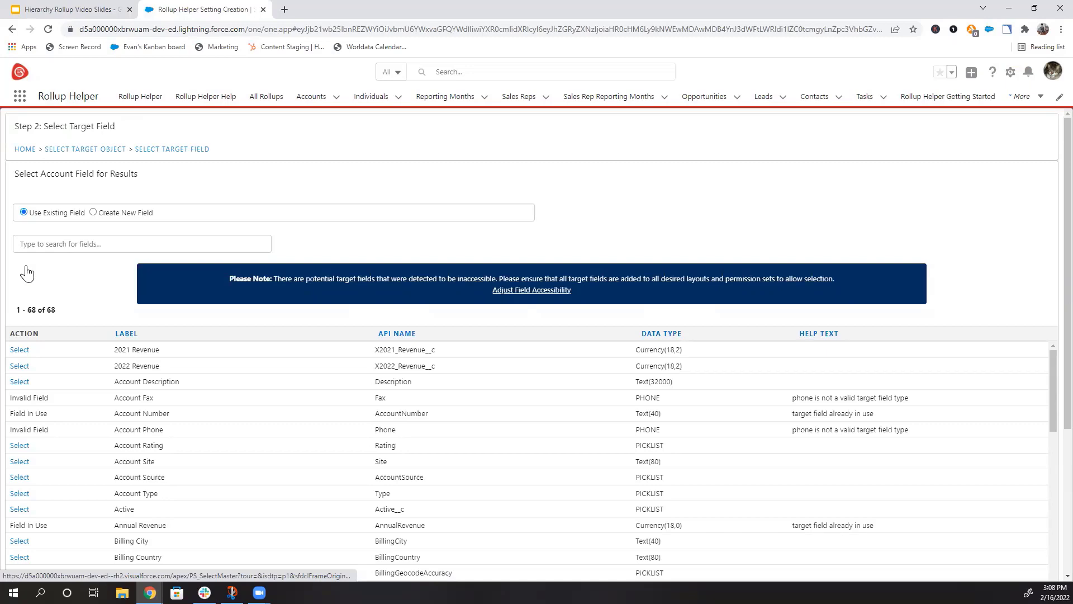
{"action": "scroll", "coordinate": [346, 421], "scroll_direction": "down", "scroll_amount": 4}
{"action": "scroll", "coordinate": [346, 421], "scroll_direction": "down", "scroll_amount": 10}
{"action": "scroll", "coordinate": [347, 421], "scroll_direction": "up", "scroll_amount": 1}
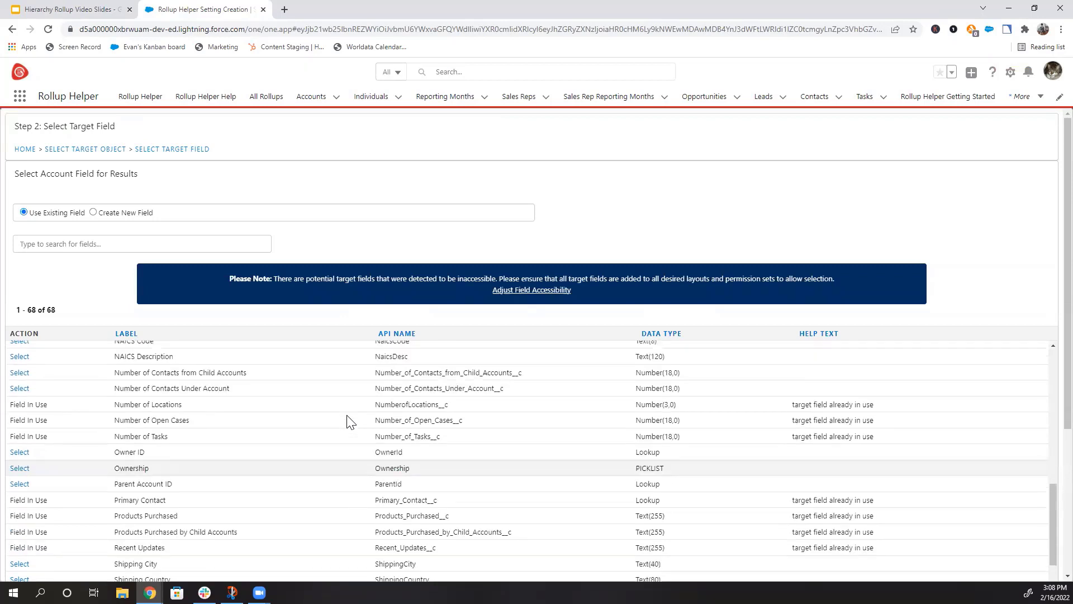
{"action": "left_click", "coordinate": [19, 388]}
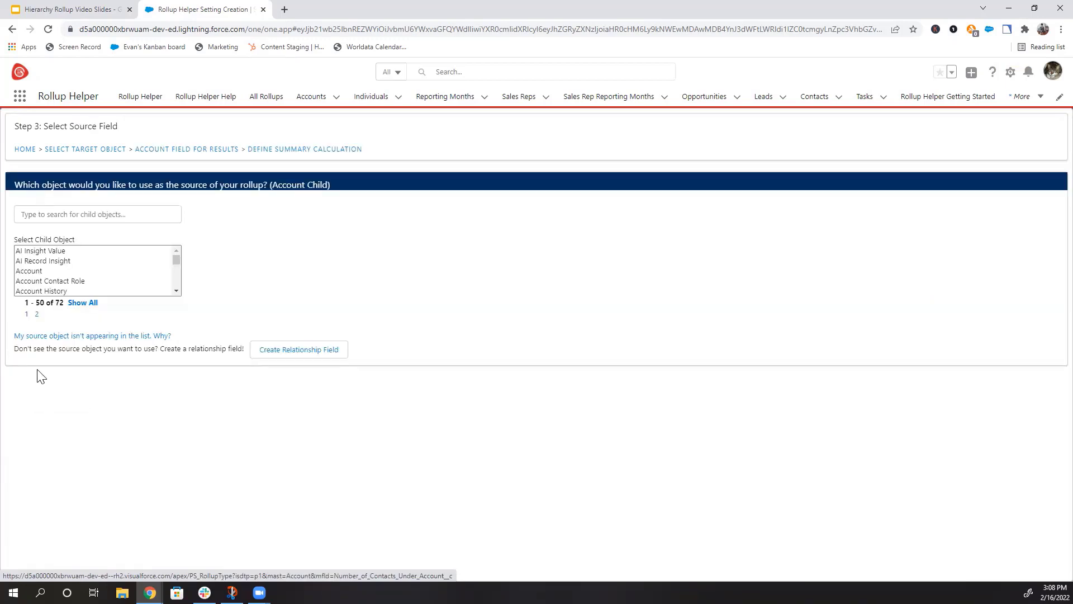
Step: Choose Contact as the source child object and make the rollup a Count
{"action": "left_click", "coordinate": [77, 216]}
{"action": "type", "text": "contact"}
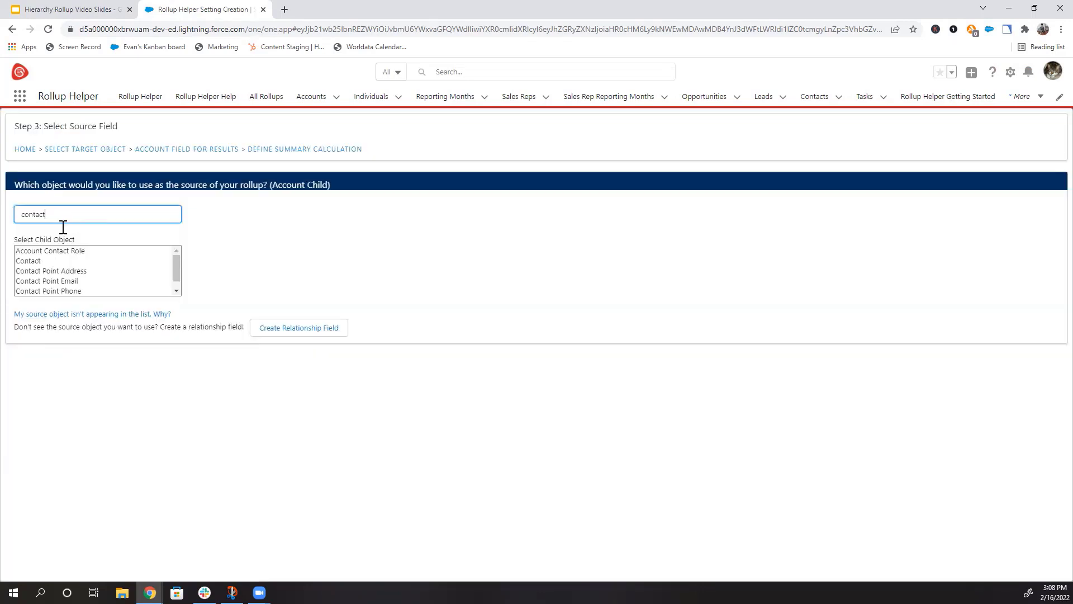
{"action": "left_click", "coordinate": [38, 262]}
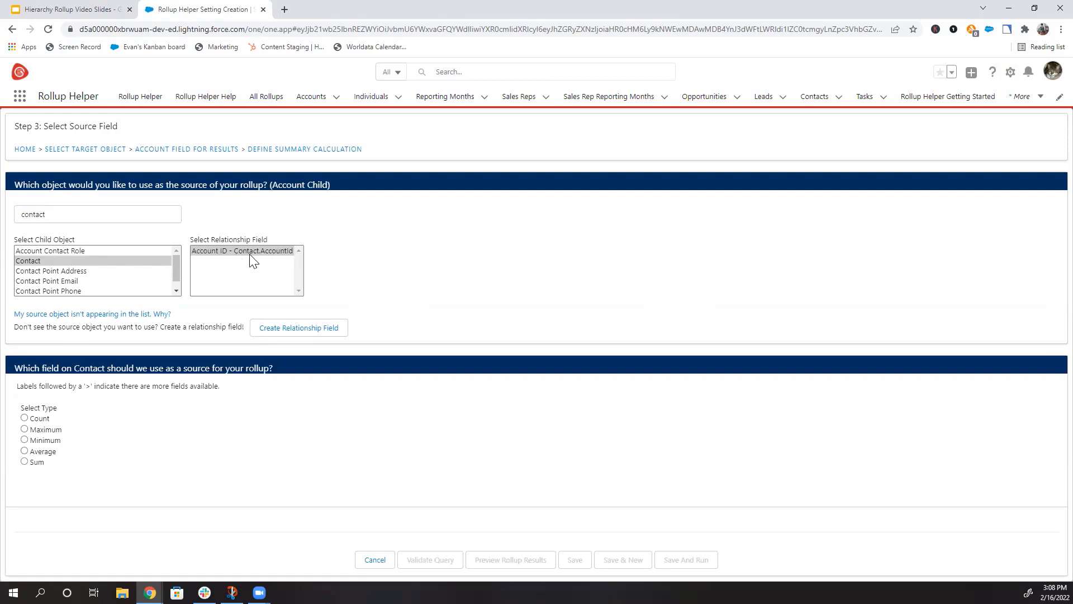
{"action": "left_click", "coordinate": [24, 417]}
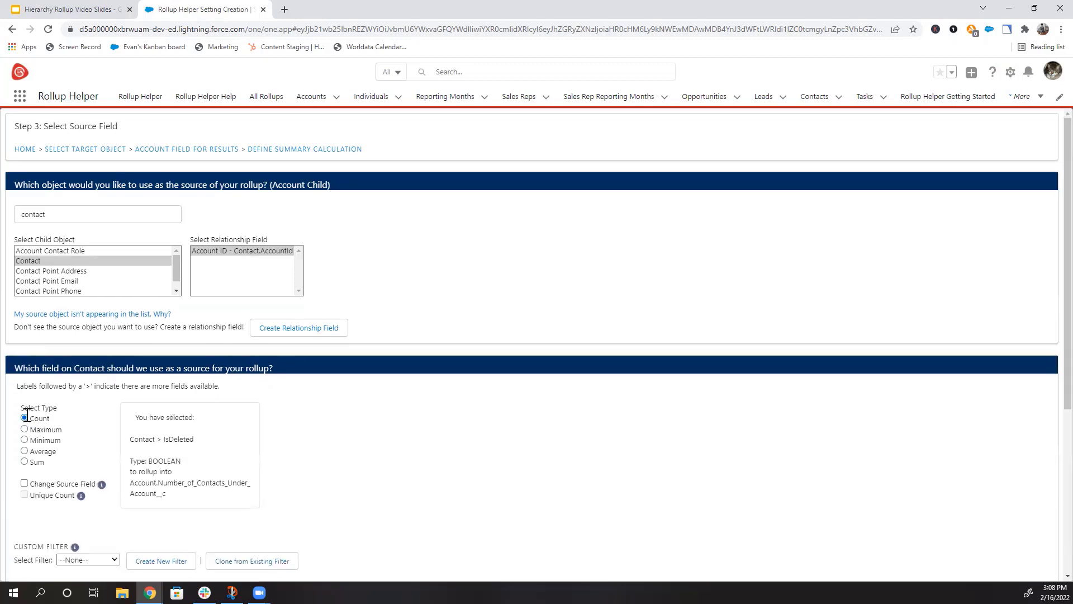
Step: Describe the rollup as 'Number of Contacts under Account', then save and run it
{"action": "scroll", "coordinate": [273, 386], "scroll_direction": "down", "scroll_amount": 4}
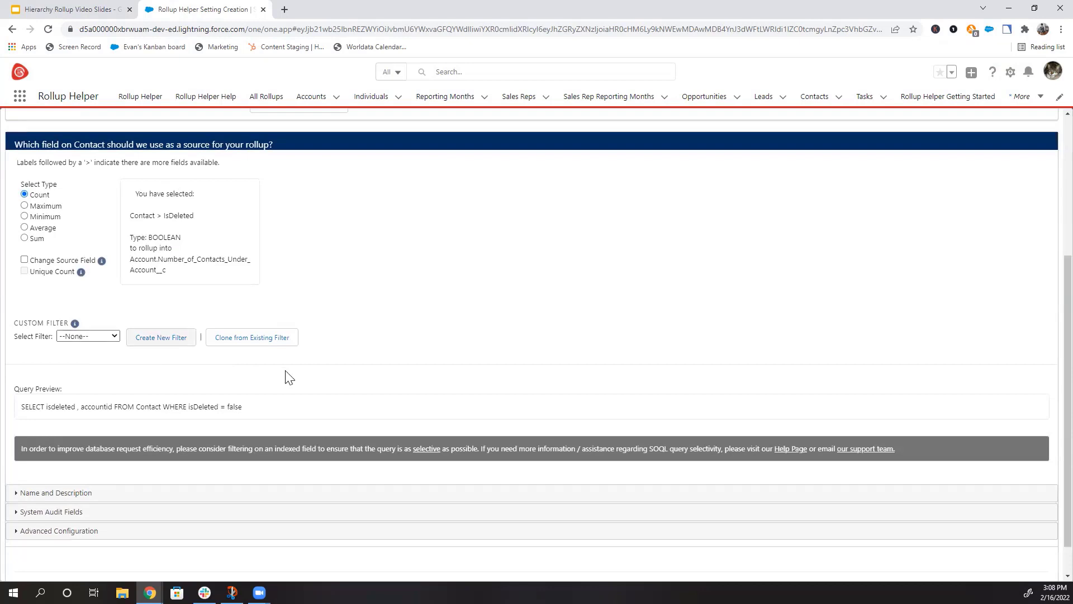
{"action": "left_click", "coordinate": [43, 492]}
{"action": "scroll", "coordinate": [363, 358], "scroll_direction": "down", "scroll_amount": 3}
{"action": "left_click", "coordinate": [178, 379]}
{"action": "type", "text": "Number of Conta"}
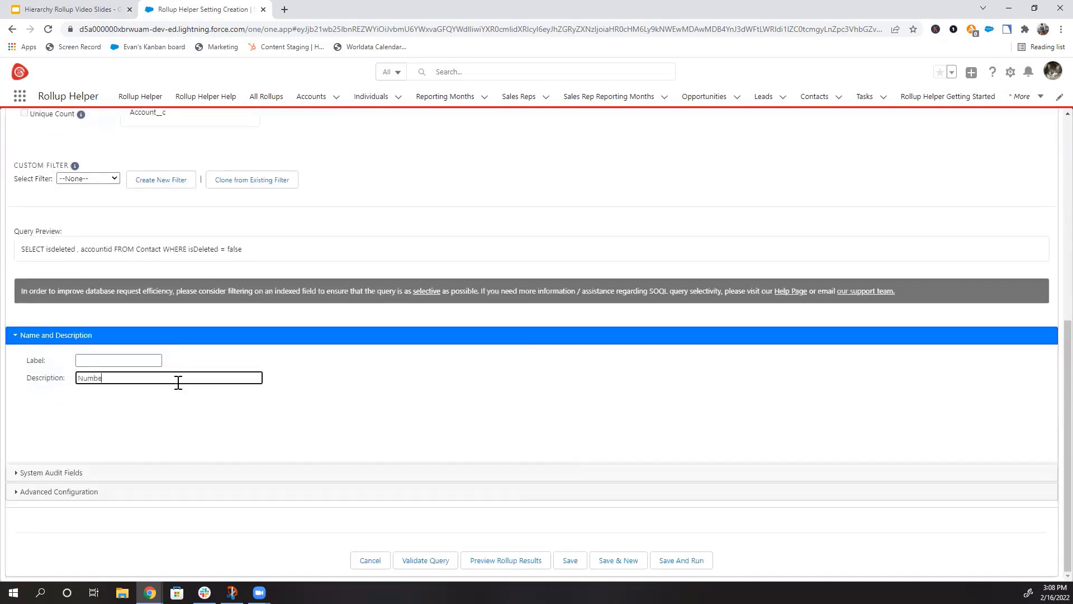
{"action": "type", "text": "cts under Account"}
{"action": "left_click", "coordinate": [680, 560]}
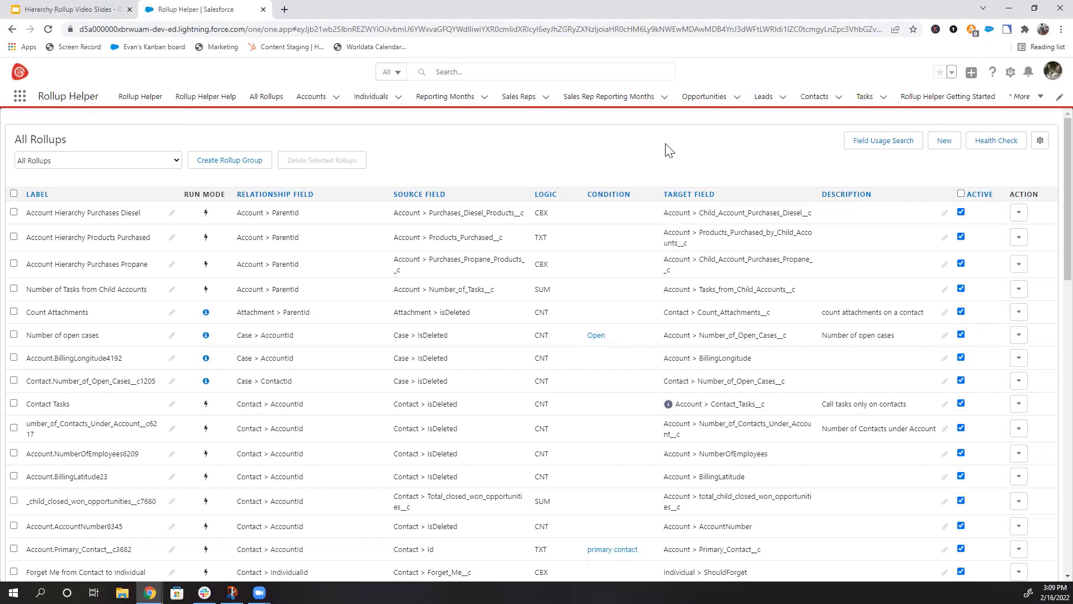
Step: Create another rollup on Account targeting the Number of Contacts from Child Accounts field
{"action": "left_click", "coordinate": [944, 144]}
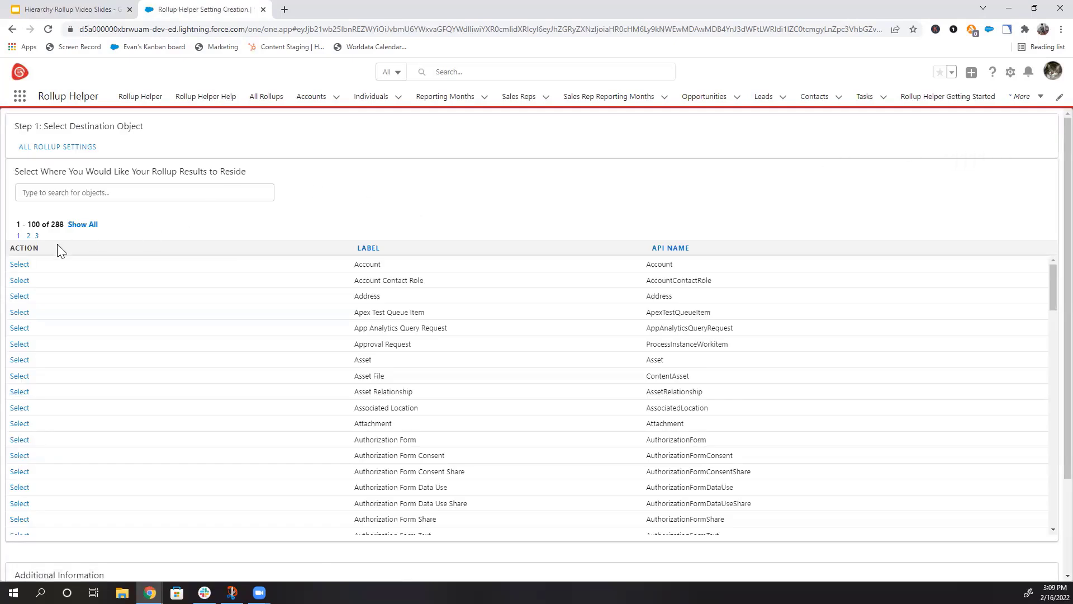
{"action": "left_click", "coordinate": [24, 265]}
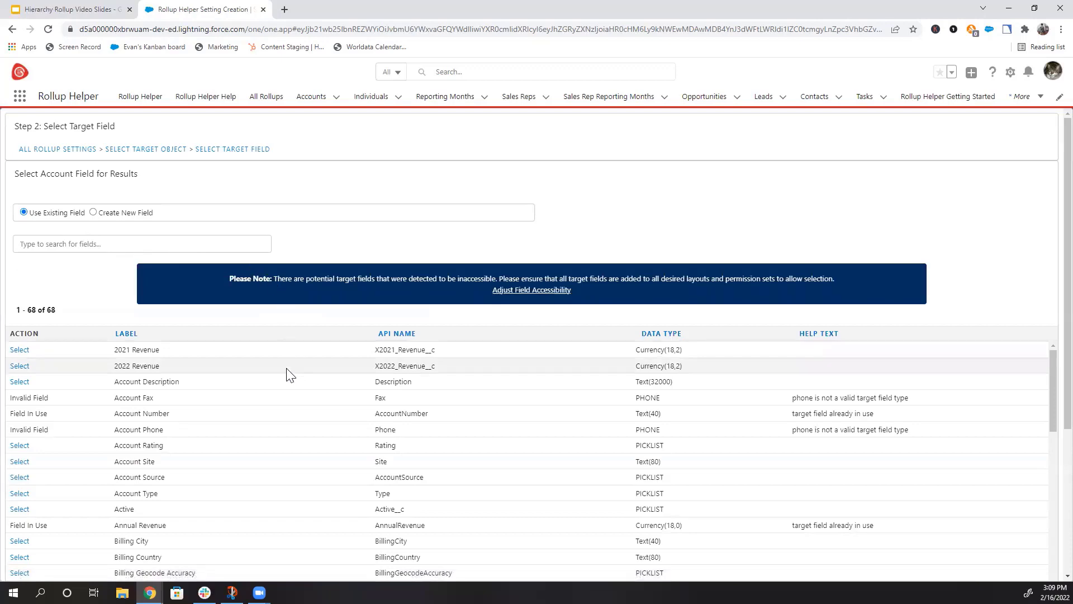
{"action": "scroll", "coordinate": [286, 373], "scroll_direction": "down", "scroll_amount": 5}
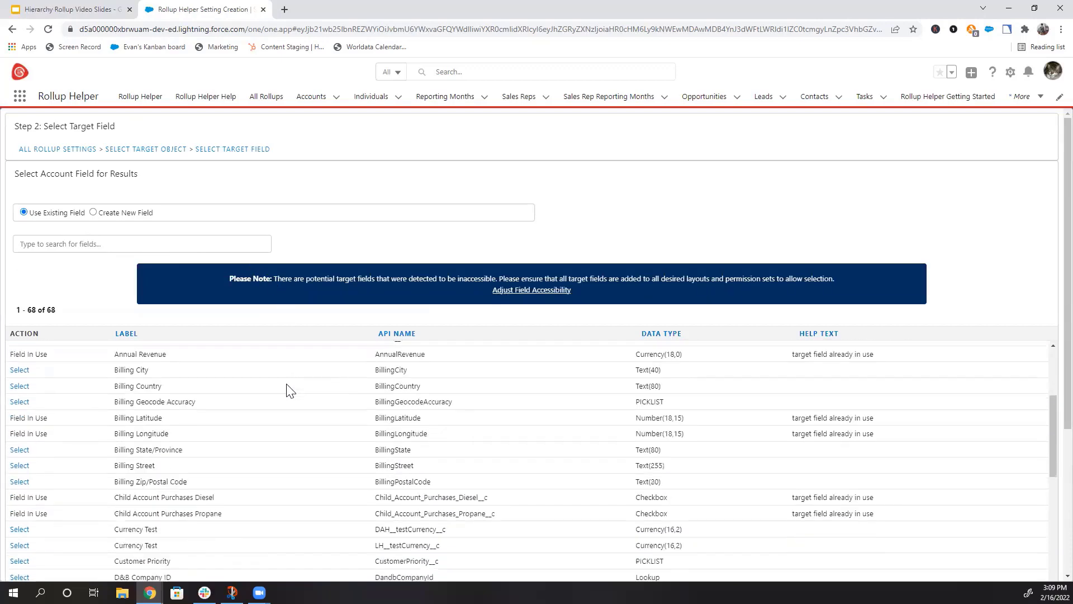
{"action": "scroll", "coordinate": [288, 389], "scroll_direction": "down", "scroll_amount": 8}
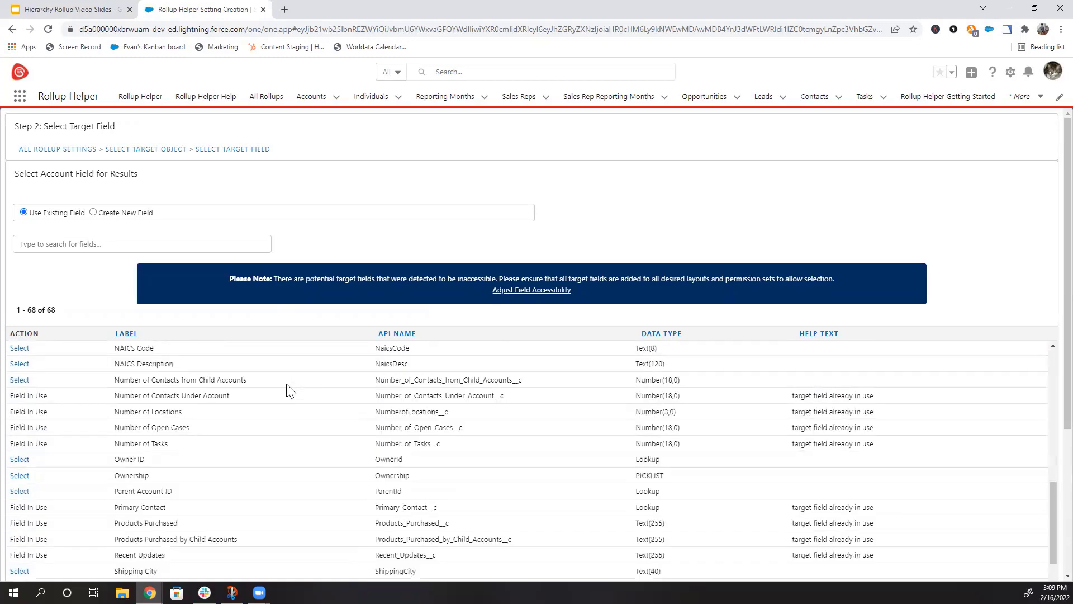
{"action": "left_click", "coordinate": [20, 373]}
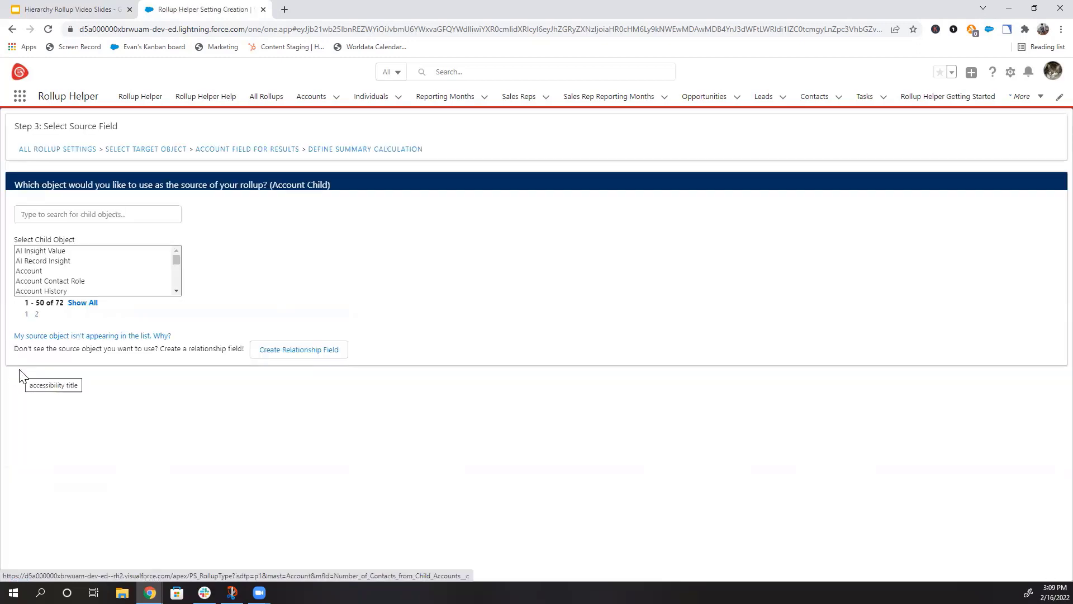
Step: Source the rollup from child Accounts, summing their Number of Contacts in Account Hierarchy field
{"action": "left_click", "coordinate": [45, 271]}
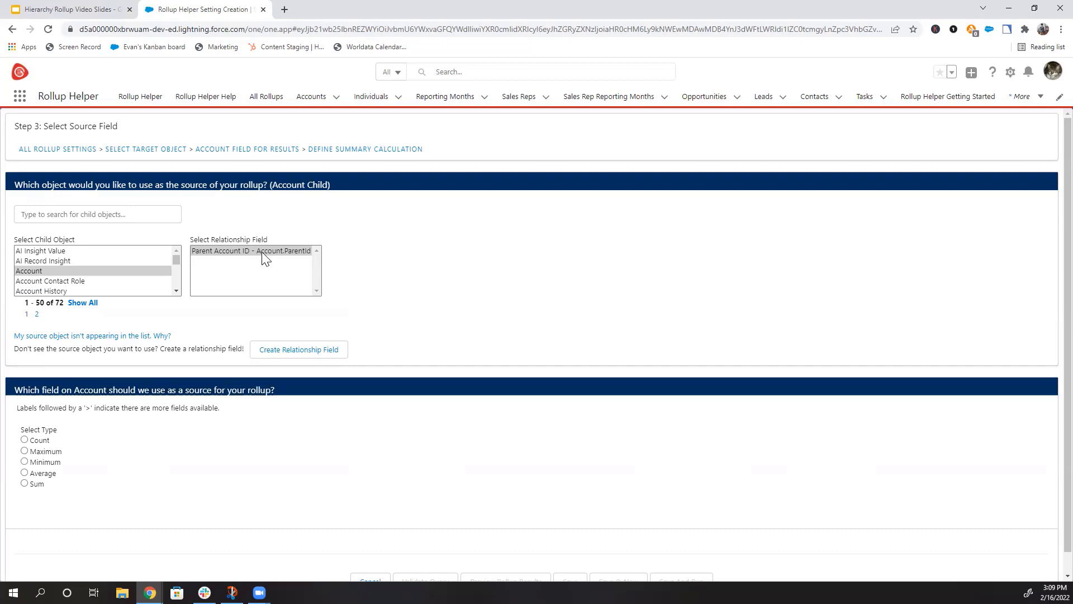
{"action": "scroll", "coordinate": [397, 254], "scroll_direction": "down", "scroll_amount": 1}
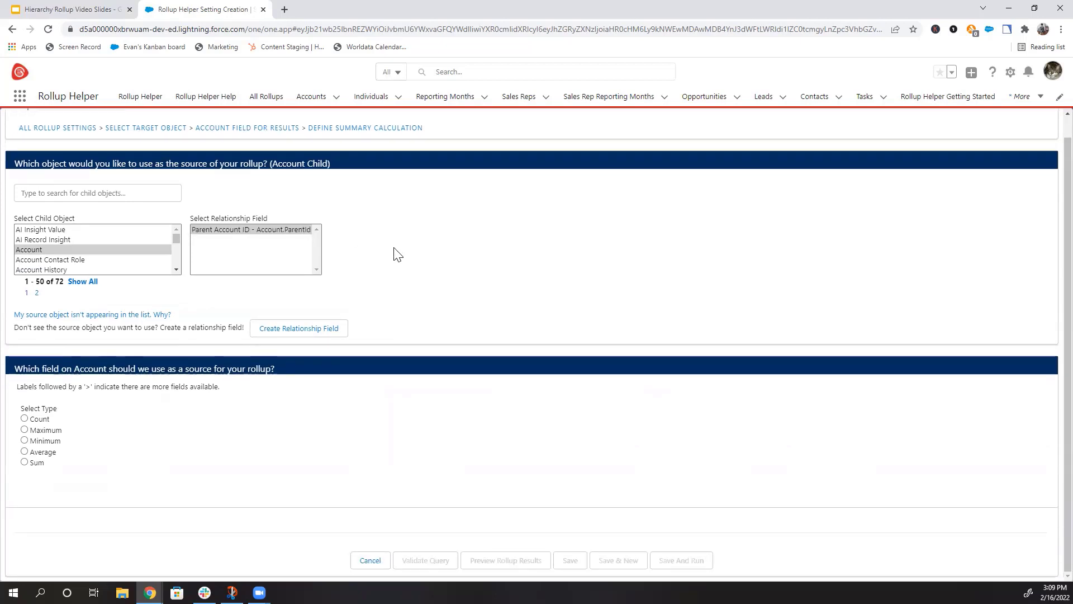
{"action": "left_click", "coordinate": [24, 462]}
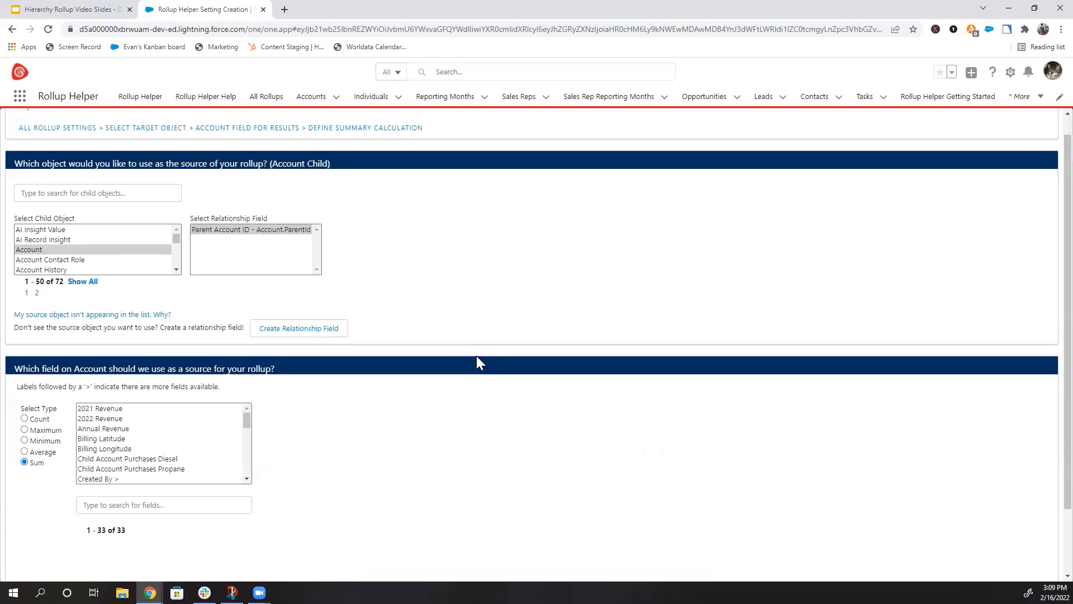
{"action": "scroll", "coordinate": [477, 360], "scroll_direction": "down", "scroll_amount": 2}
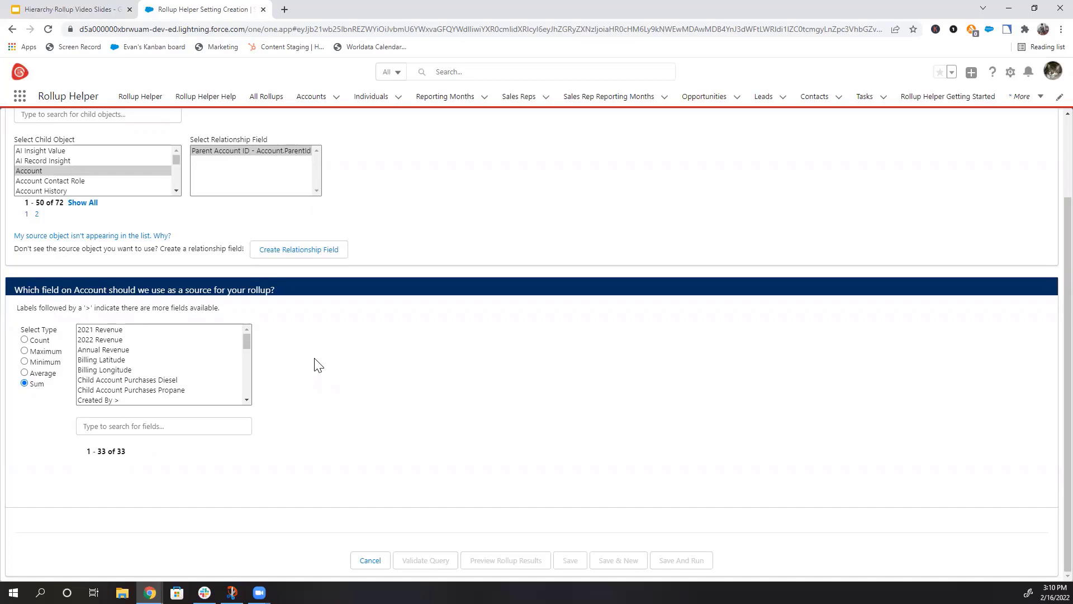
{"action": "left_click", "coordinate": [249, 343]}
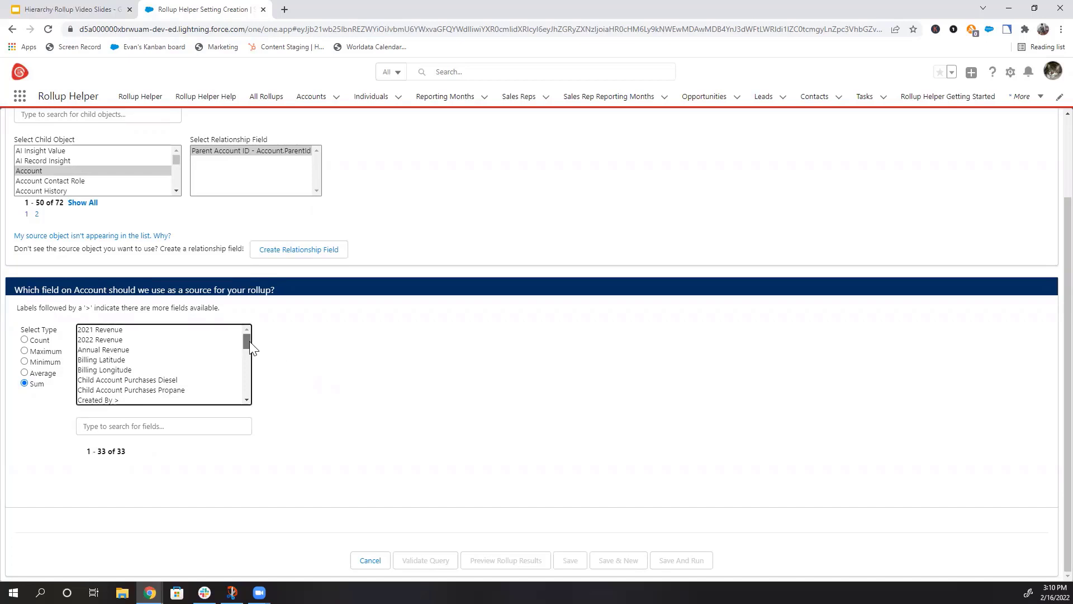
{"action": "left_click_drag", "start_coordinate": [249, 346], "coordinate": [240, 372]}
{"action": "left_click", "coordinate": [204, 370]}
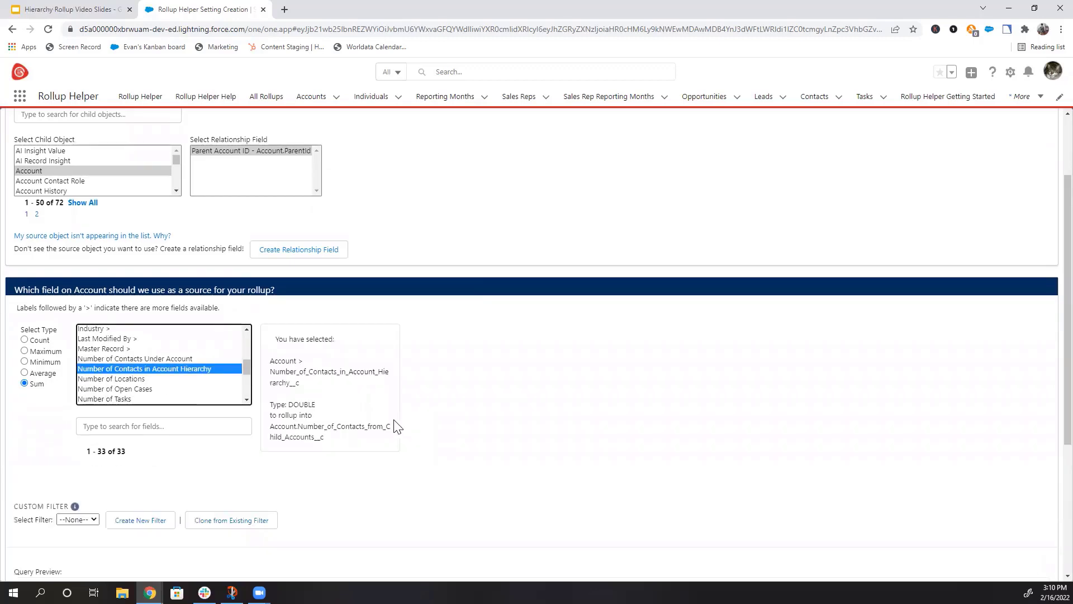
{"action": "scroll", "coordinate": [395, 426], "scroll_direction": "down", "scroll_amount": 3}
Step: Describe the second rollup as 'Number of Contacts from Child Accounts', then save and run it
{"action": "scroll", "coordinate": [225, 443], "scroll_direction": "down", "scroll_amount": 1}
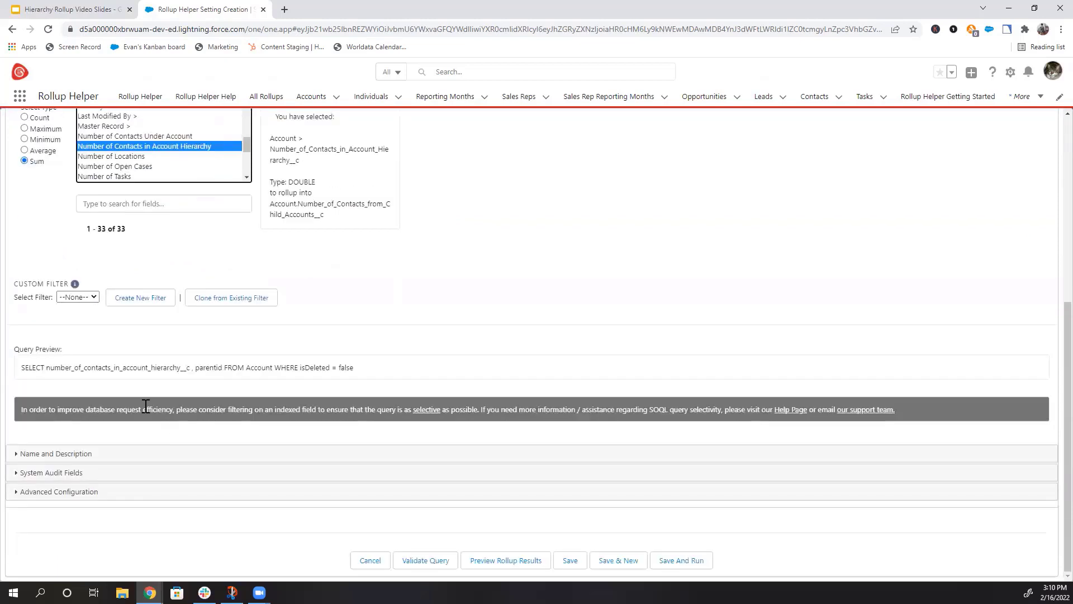
{"action": "left_click", "coordinate": [112, 455]}
{"action": "left_click", "coordinate": [187, 492]}
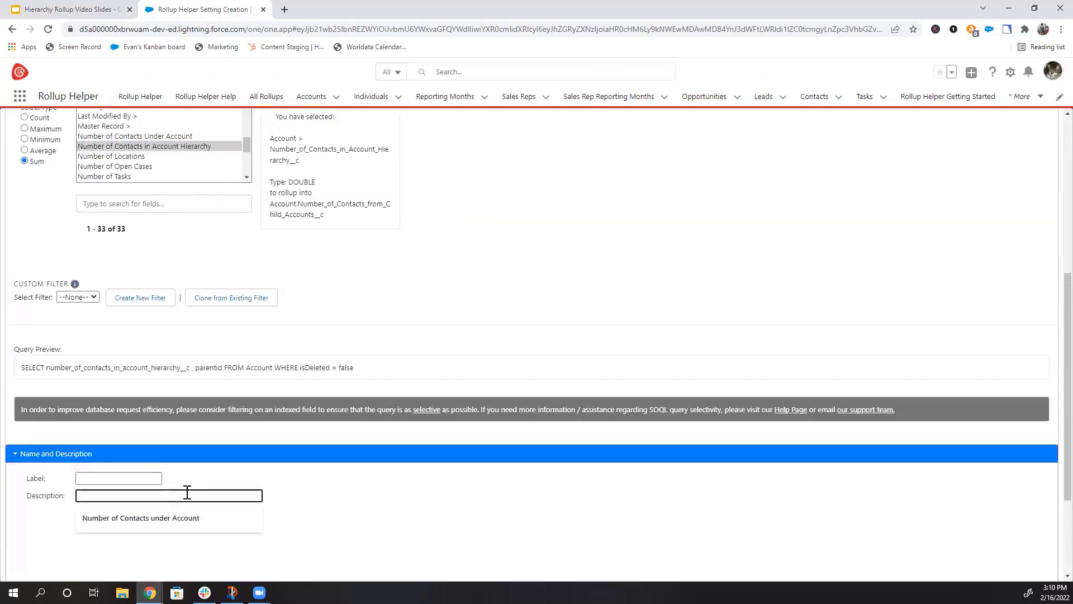
{"action": "type", "text": "Number of Contacts f"}
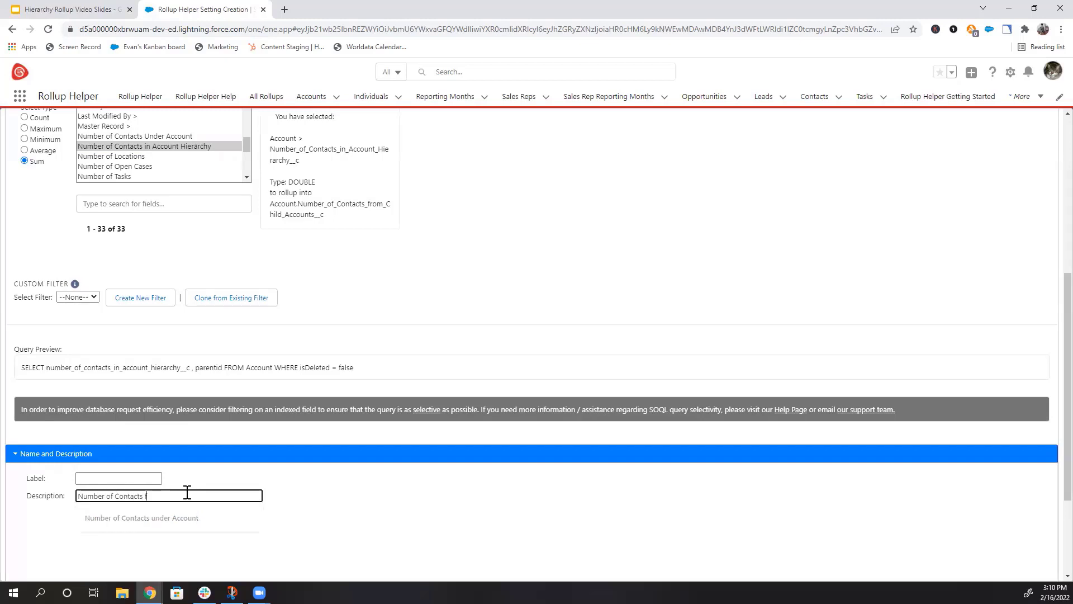
{"action": "type", "text": "rom Child Accounts"}
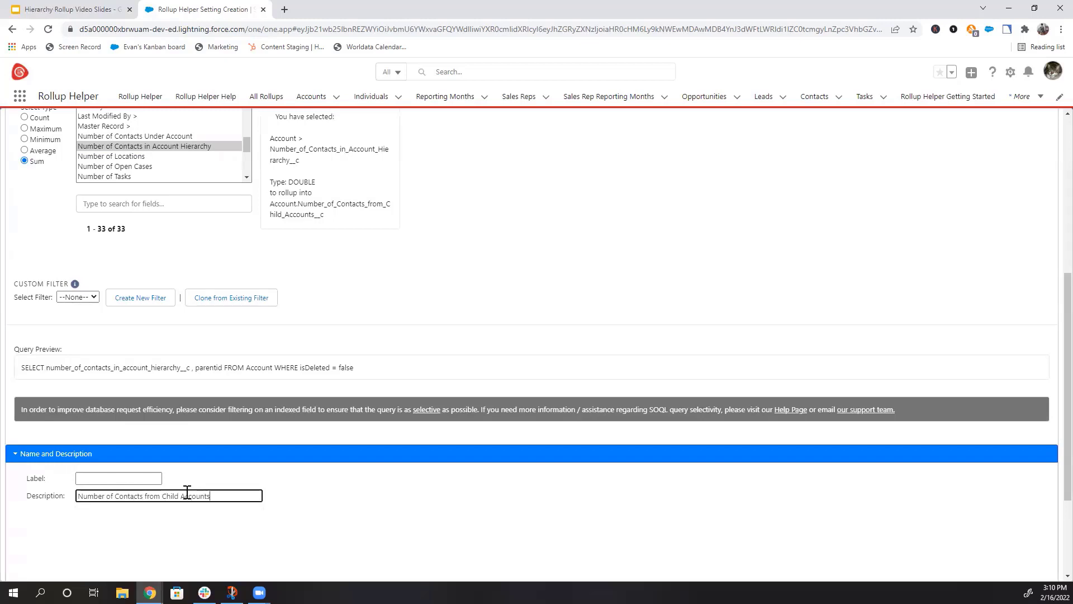
{"action": "scroll", "coordinate": [533, 429], "scroll_direction": "down", "scroll_amount": 3}
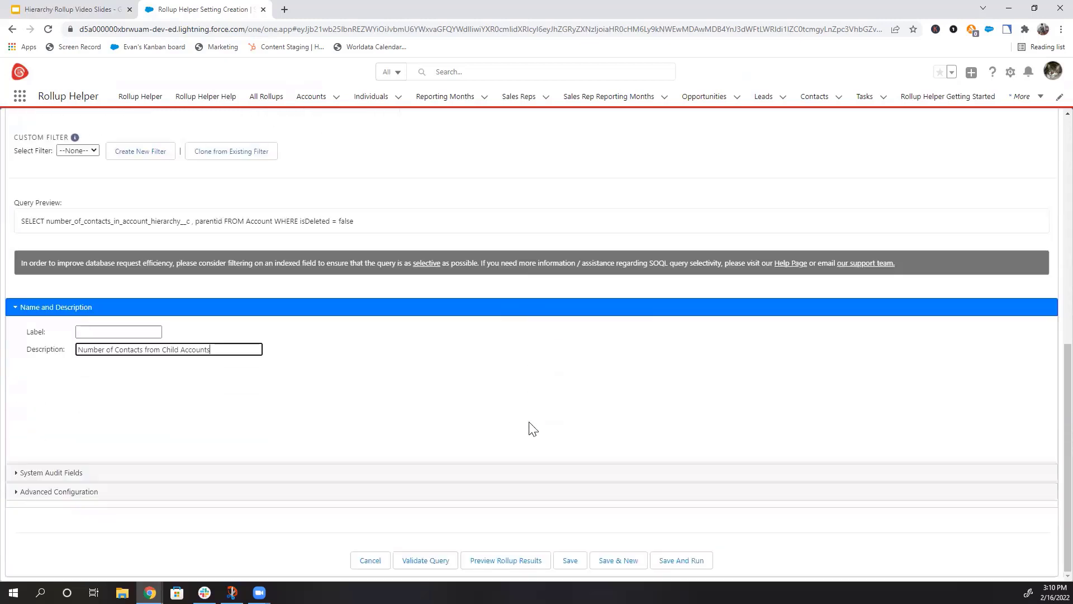
{"action": "left_click", "coordinate": [681, 559]}
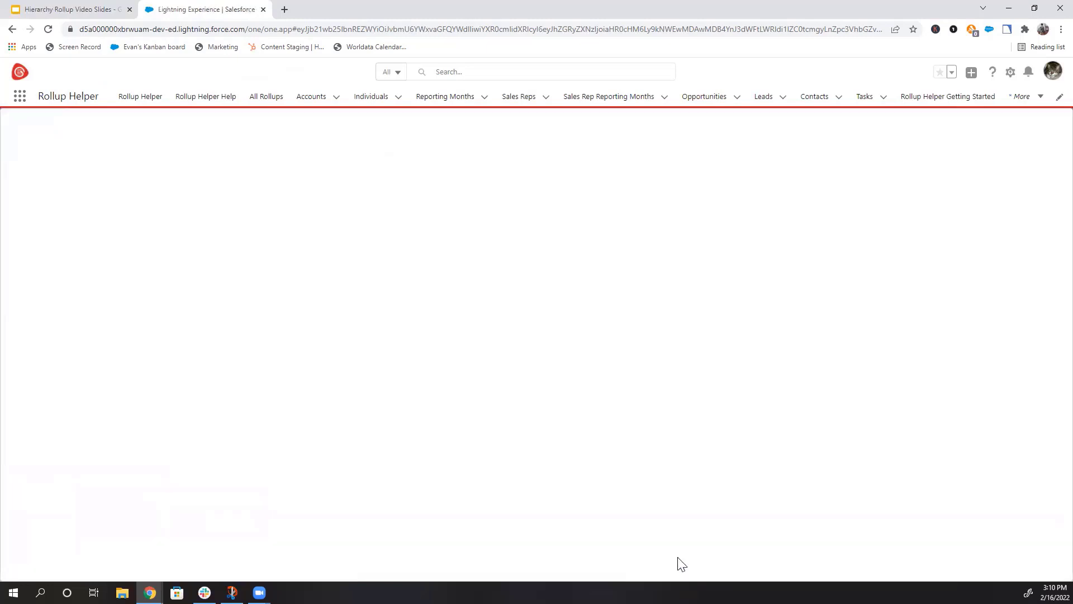
Step: Start the rollup run, then open the United Oil & Gas Corp. account to check its counts
{"action": "left_click", "coordinate": [520, 375]}
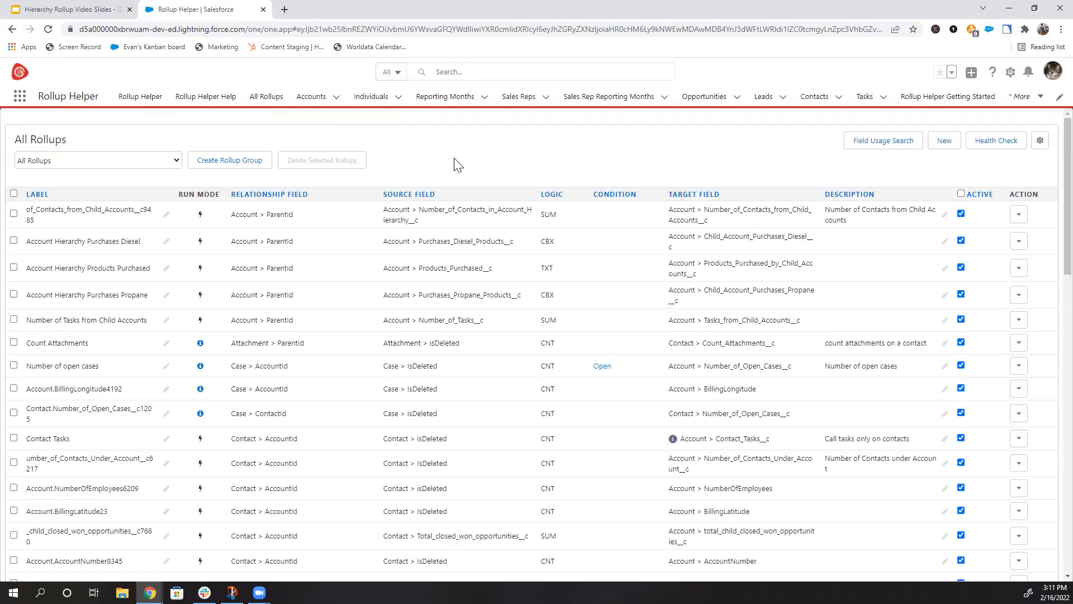
{"action": "left_click", "coordinate": [336, 98]}
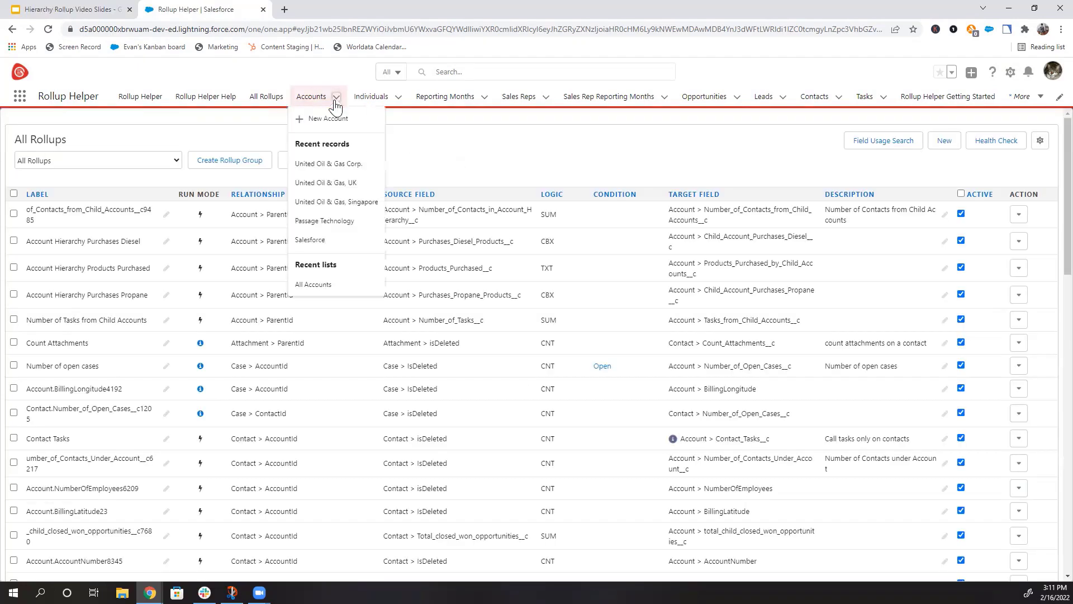
{"action": "left_click", "coordinate": [349, 165]}
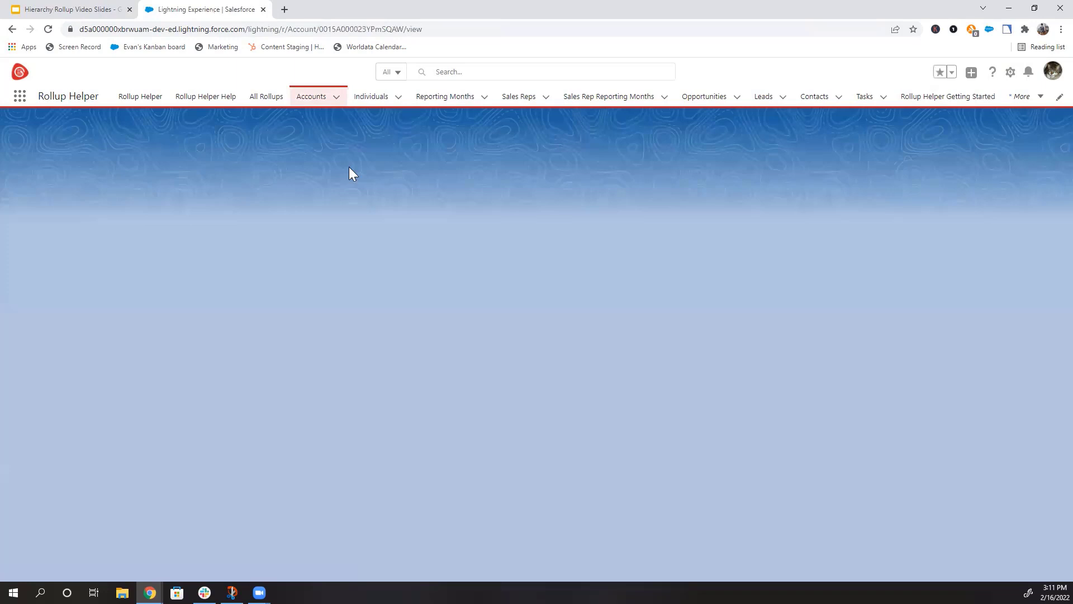